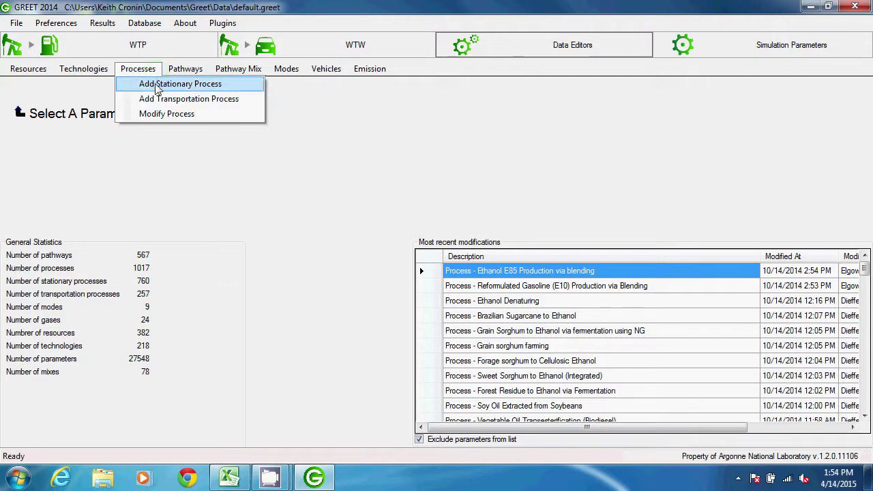
Find the Dry Mill Ethanol Production process by searching for "dry mill" and open it for modification.
left_click(166, 112)
type("dry mill")
left_click(389, 167)
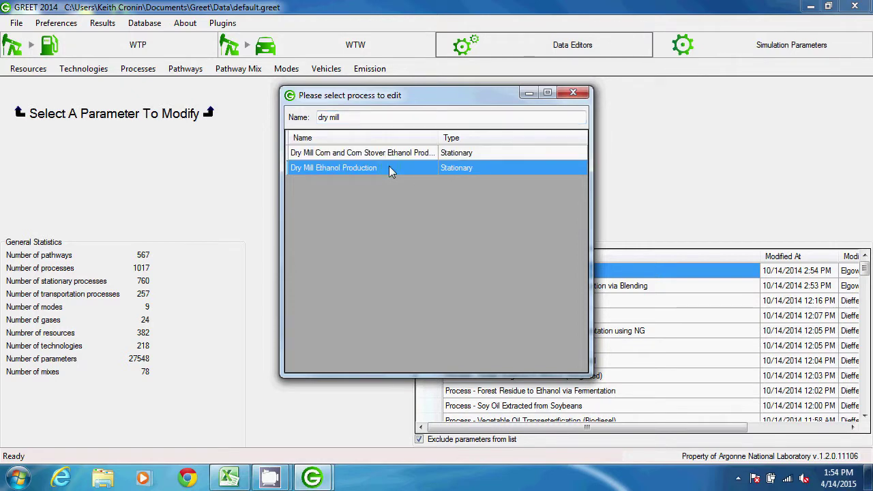
double_click(389, 168)
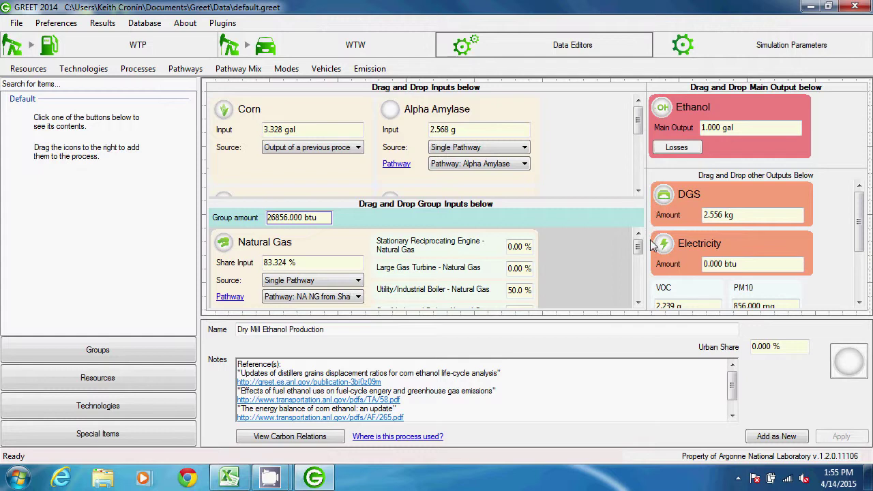
Look over the process's ethanol and electricity outputs and open the co-product method editor for DGS.
left_click(748, 126)
key("Return")
left_click(749, 263)
left_click(771, 246)
right_click(739, 198)
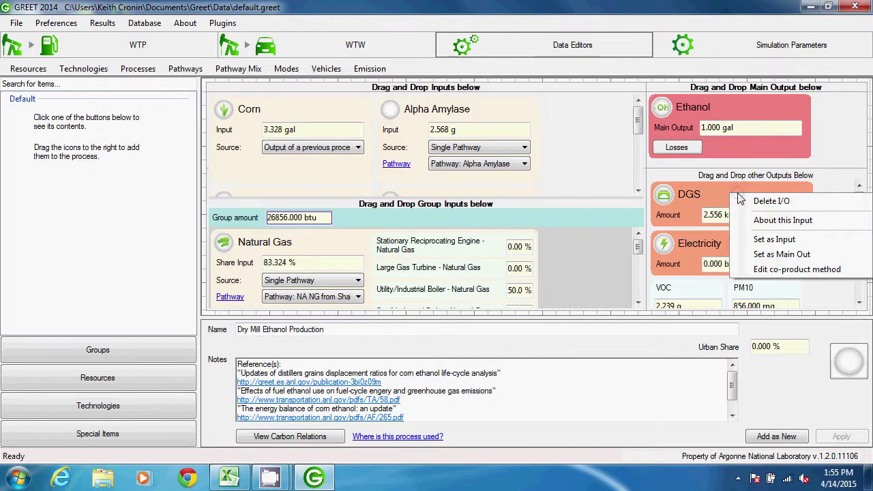
left_click(745, 270)
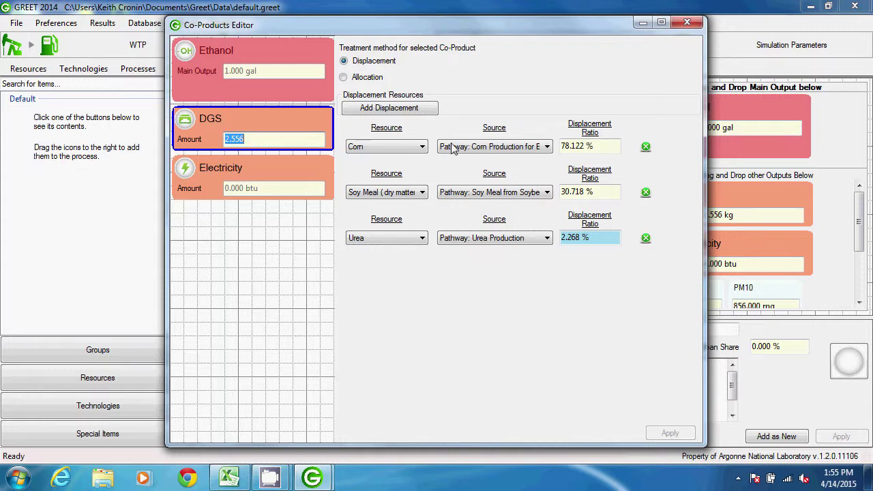
Review the resource, source and ratio fields of the DGS corn displacement, and try adding and removing a blank displacement.
left_click(422, 148)
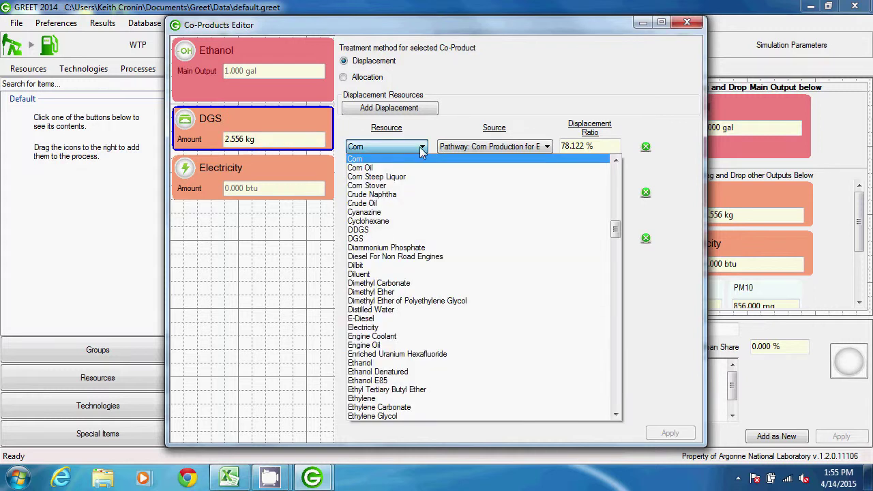
left_click(419, 147)
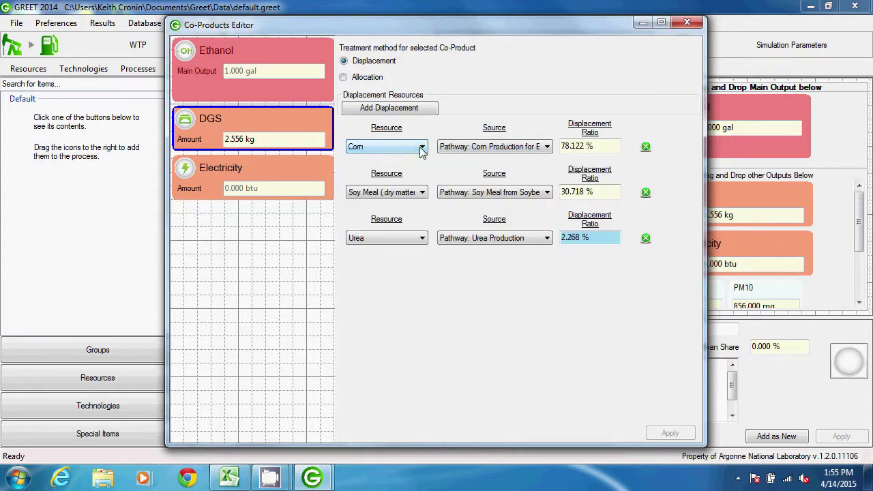
left_click(546, 147)
left_click(545, 149)
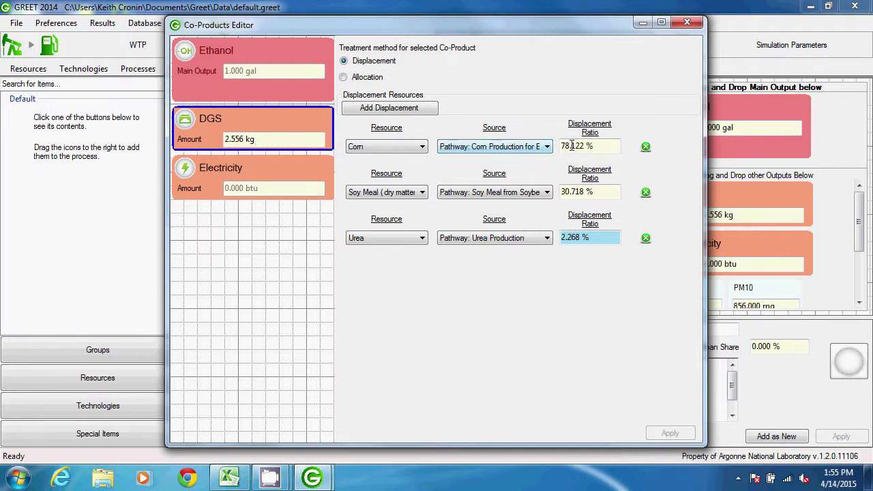
key("Tab")
key("Tab")
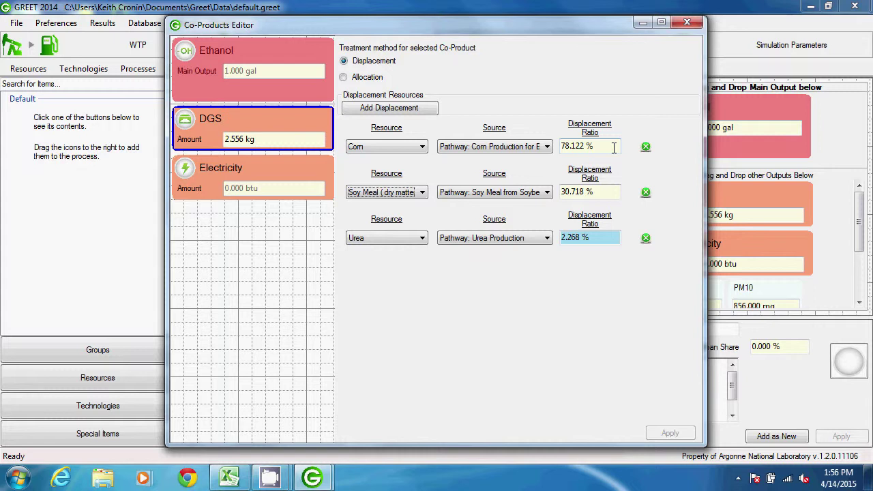
left_click(429, 113)
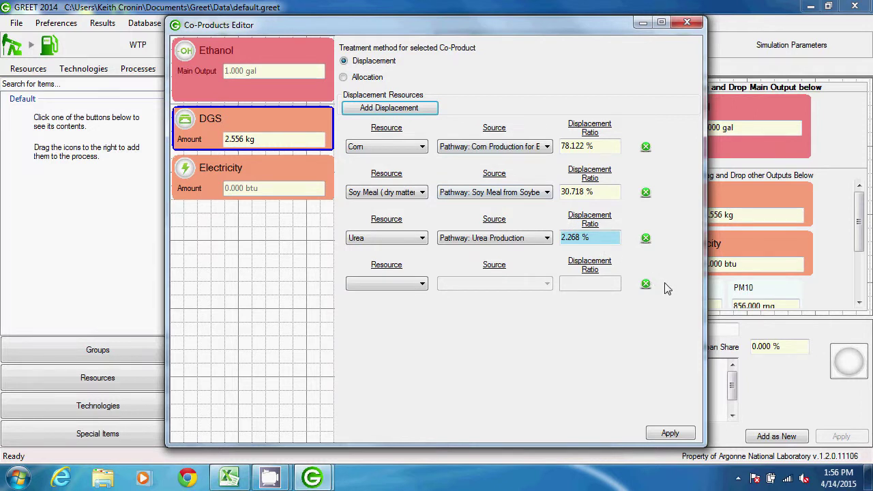
left_click(647, 285)
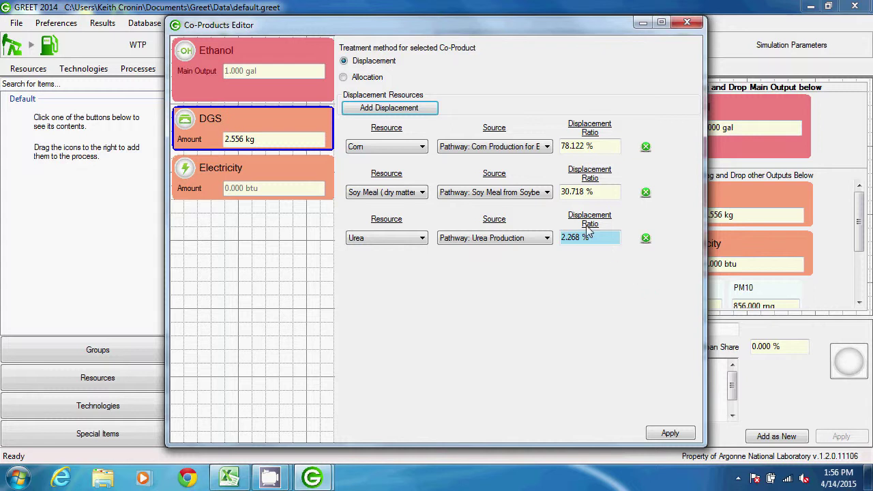
Try the Allocation treatment for DGS with the Mass allocation type, and close the co-products editor without applying.
left_click(344, 77)
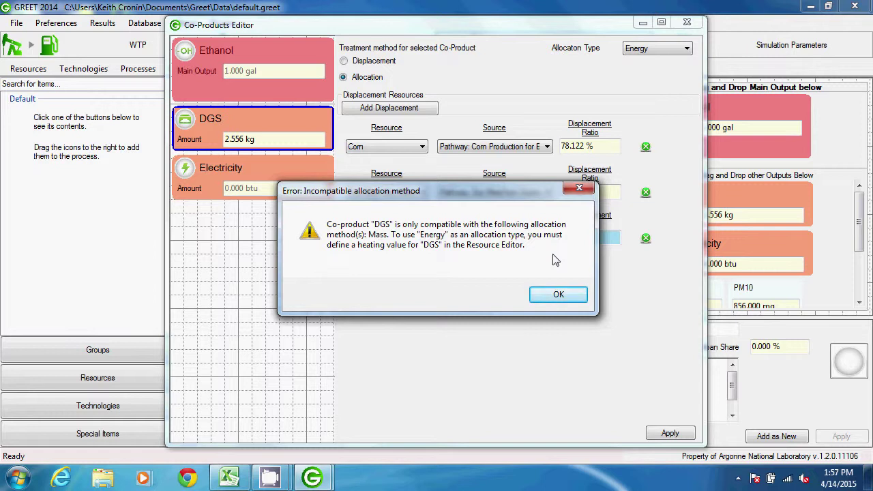
left_click(575, 297)
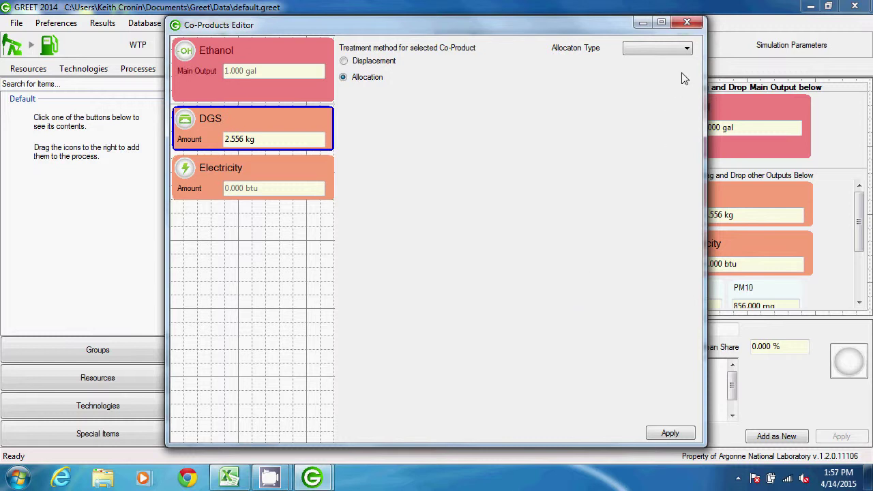
left_click(688, 50)
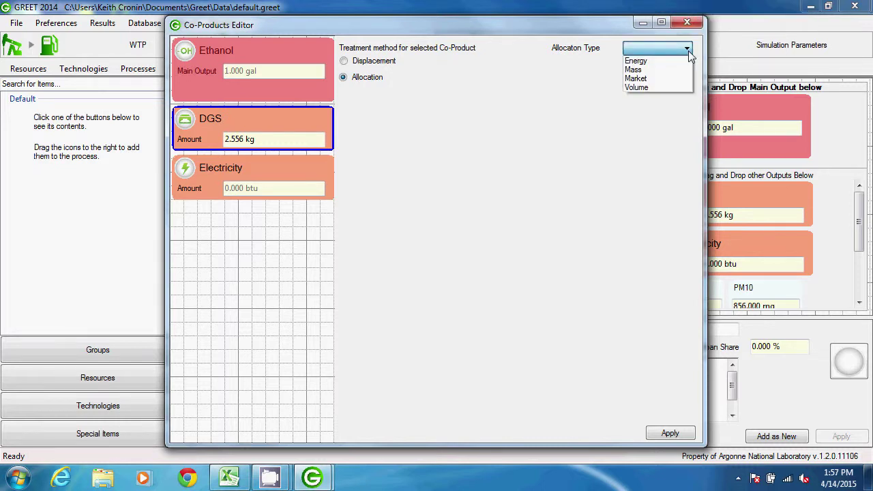
left_click(672, 70)
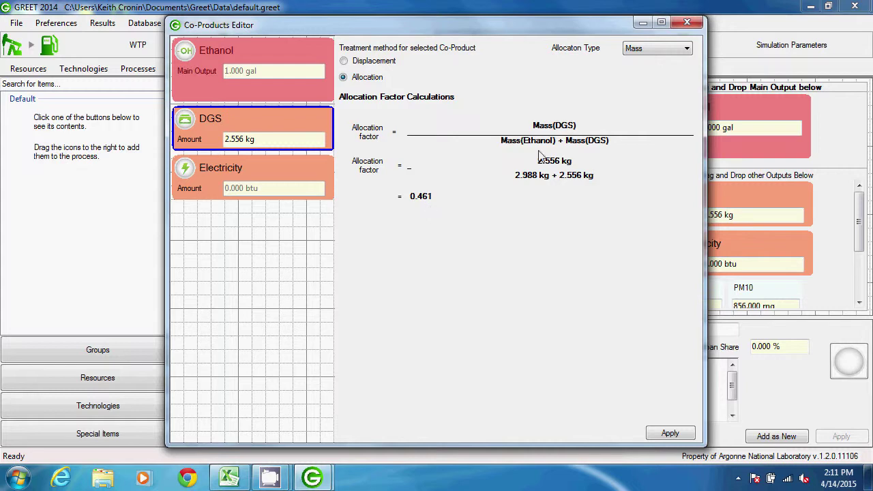
left_click(686, 23)
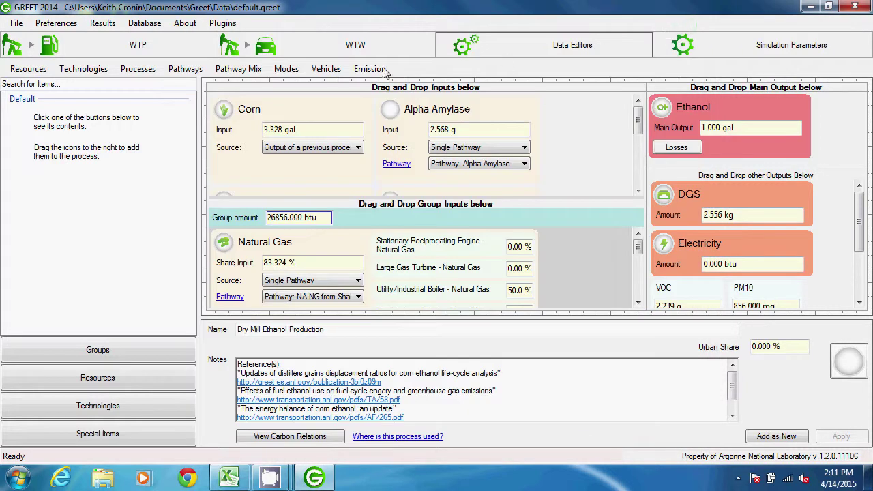
Find the Soy Oil Extracted from Soybeans process by searching for "soy oil" and open it for modification.
left_click(147, 71)
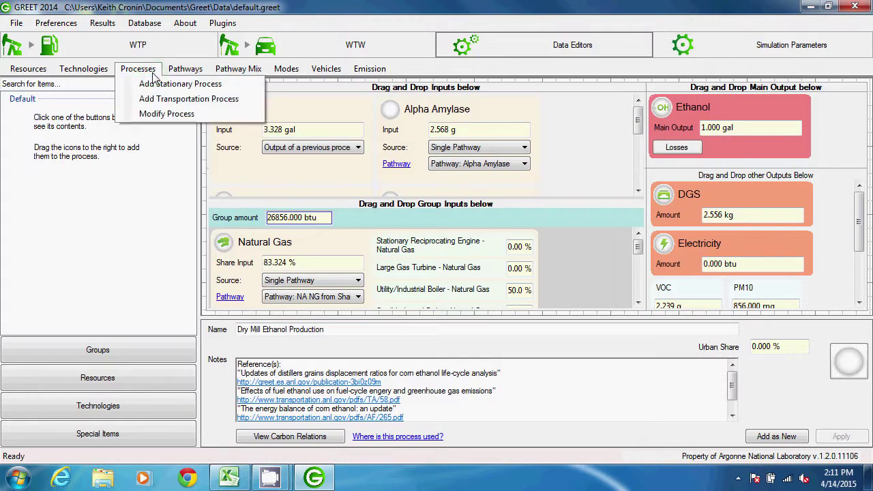
left_click(157, 113)
type("soy oil")
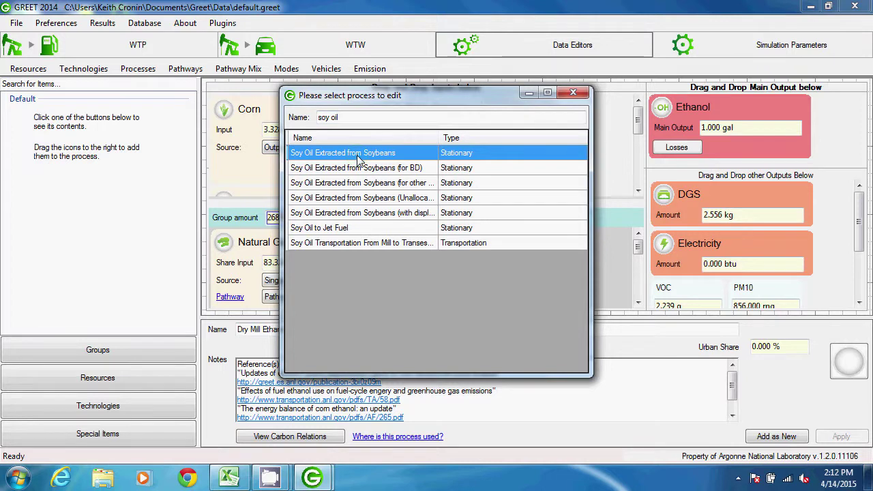
double_click(360, 159)
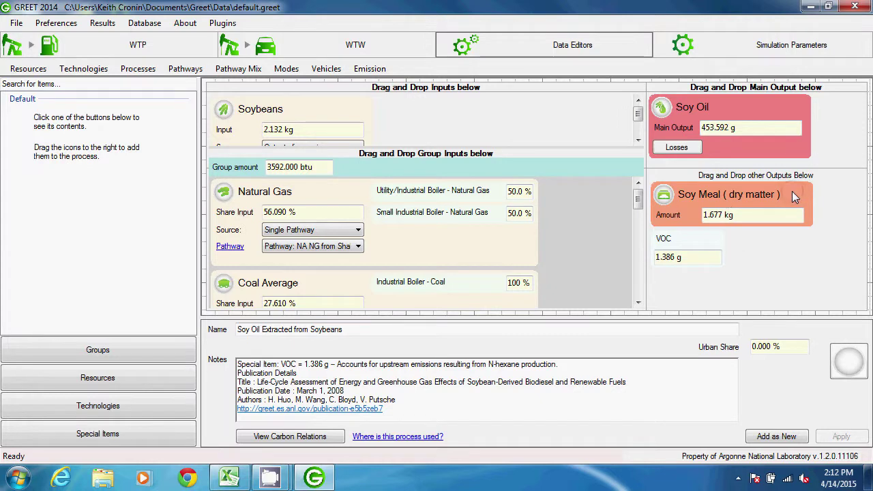
Try the Energy allocation type for the Soy Meal (dry matter) co-product, and close the co-products editor without applying.
right_click(792, 194)
left_click(795, 268)
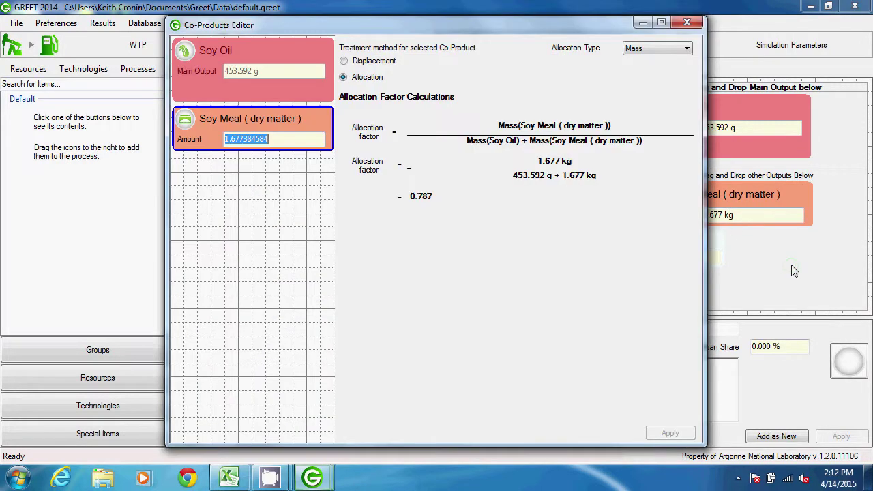
left_click(679, 50)
left_click(641, 60)
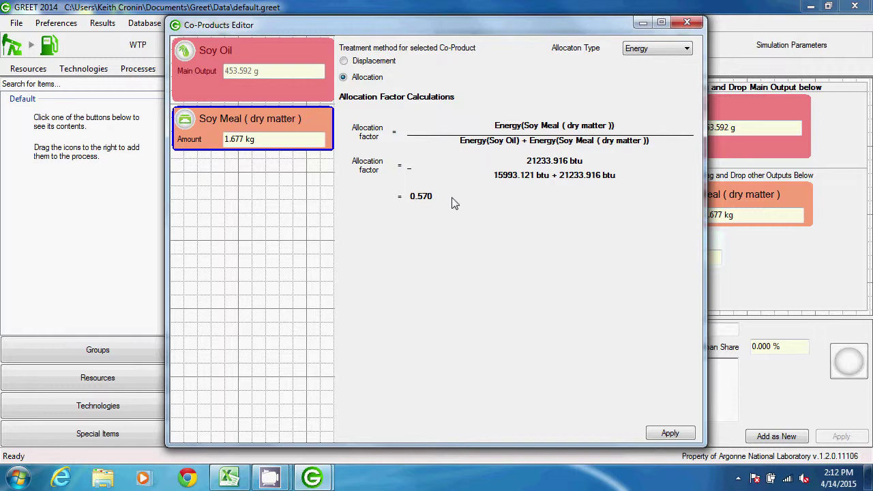
left_click(685, 24)
Search the processes for "soy oil" and open Soy Oil Extracted from Soybeans (Unallocated) for modification.
left_click(138, 68)
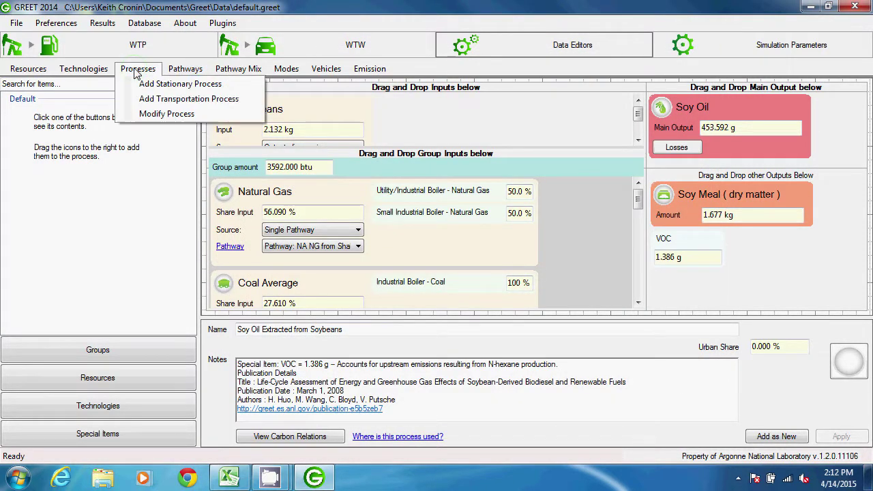
left_click(166, 113)
left_click(335, 115)
type("so")
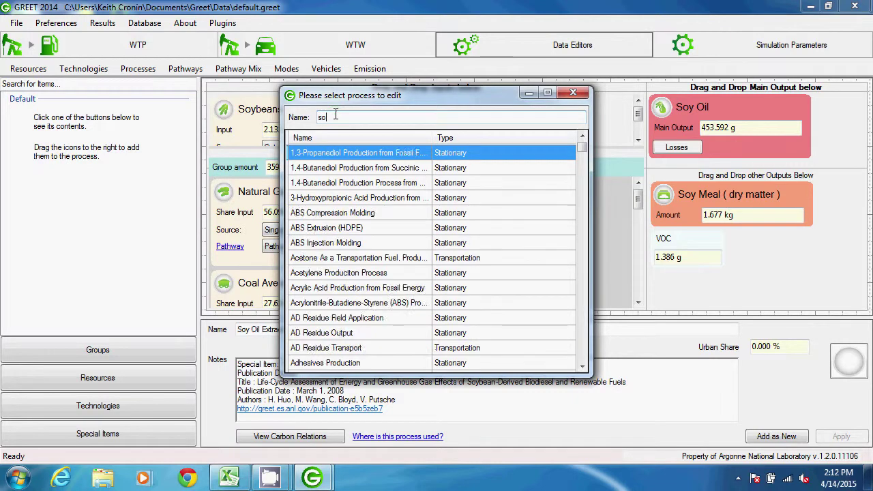
type("y oil")
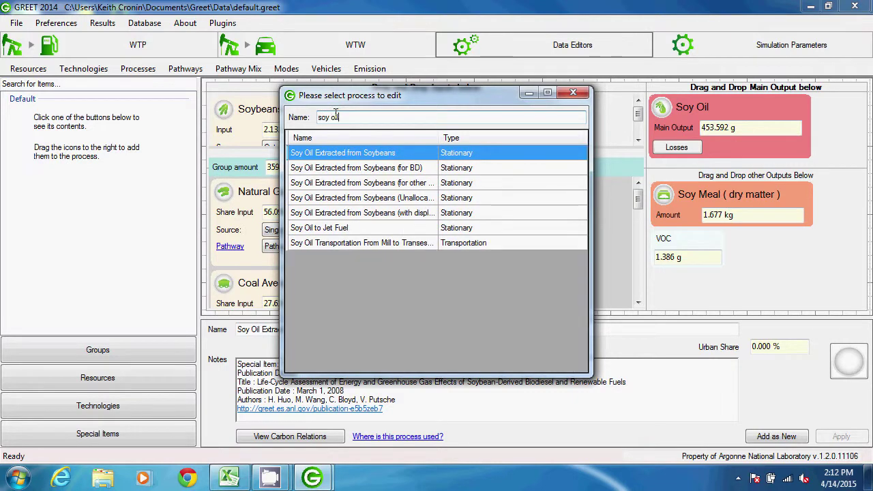
left_click(324, 198)
double_click(323, 199)
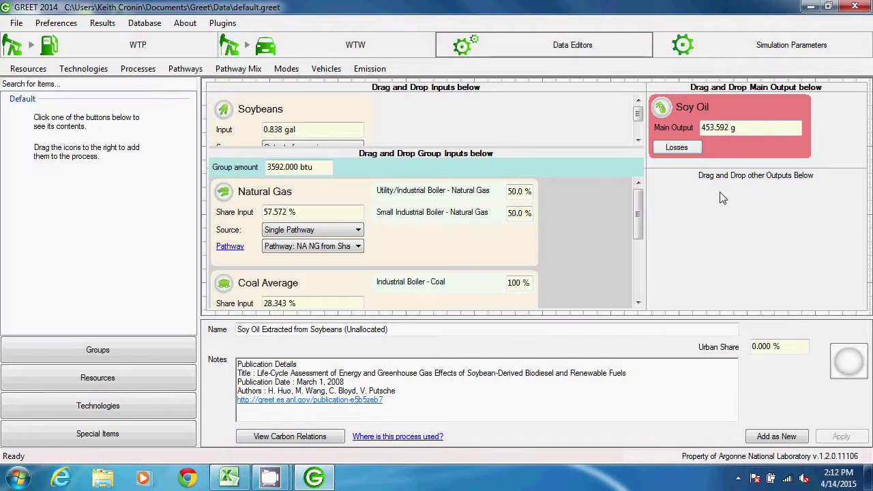
Search the processes for "soy oil" and open Soy Oil Extracted from Soybeans (with displaced co-product) for modification.
left_click(137, 68)
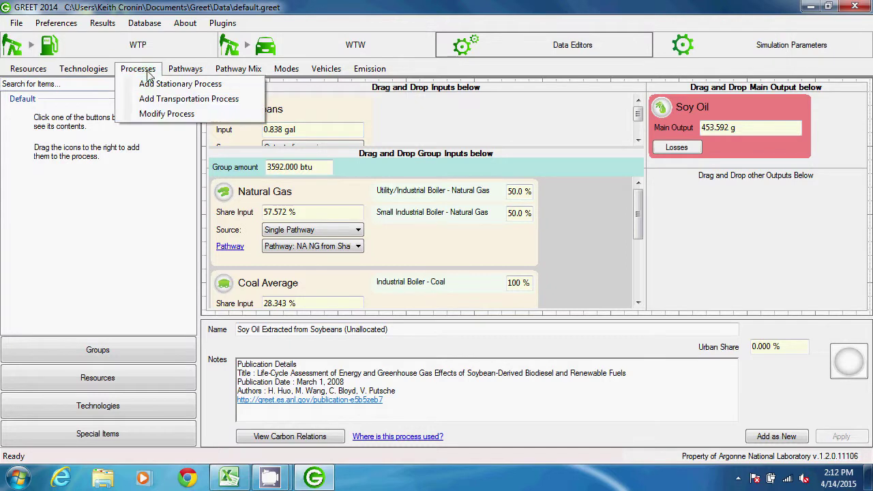
left_click(153, 114)
type("soy oil")
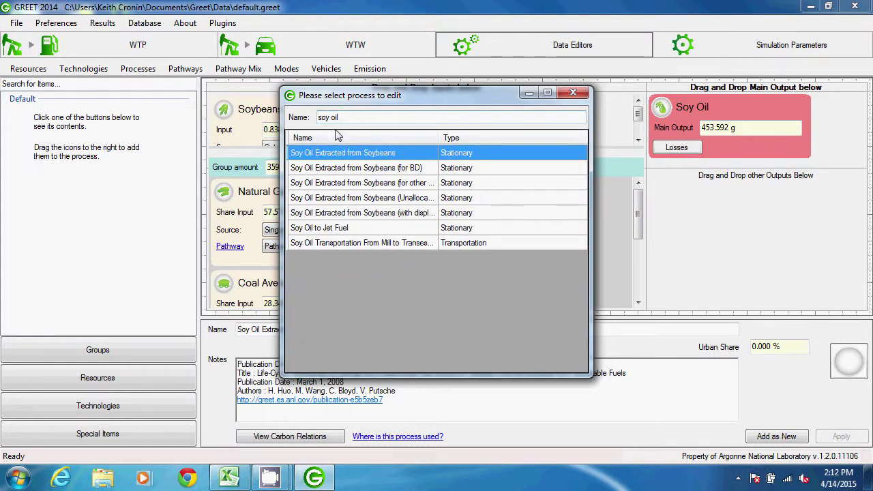
double_click(344, 216)
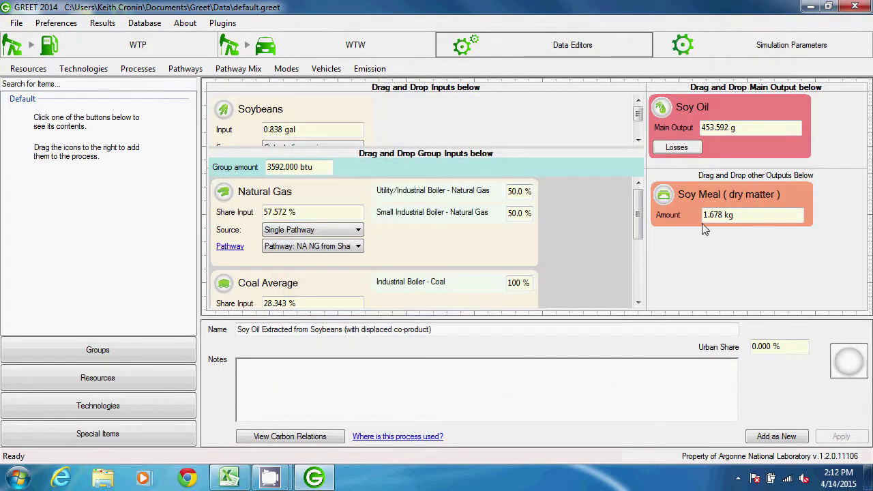
Inspect the displacement resource, source and ratio set for the Soy Meal (dry matter) co-product, and close the editor.
right_click(795, 196)
left_click(786, 274)
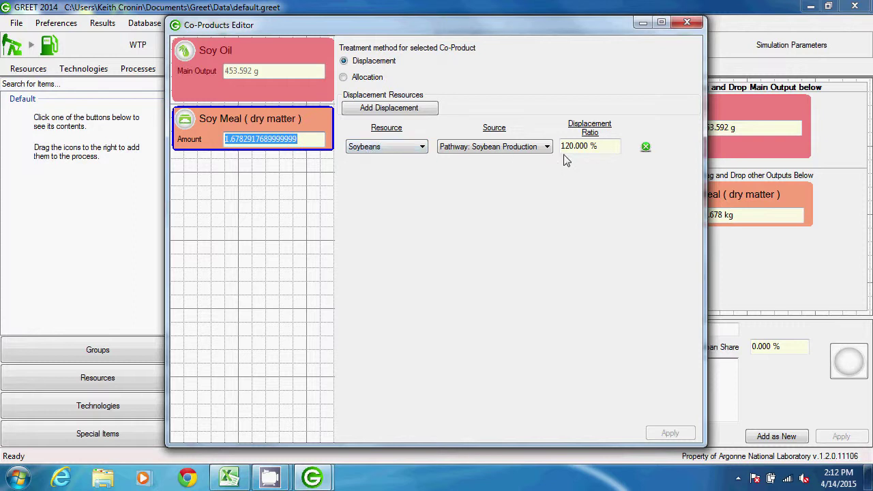
left_click(615, 146)
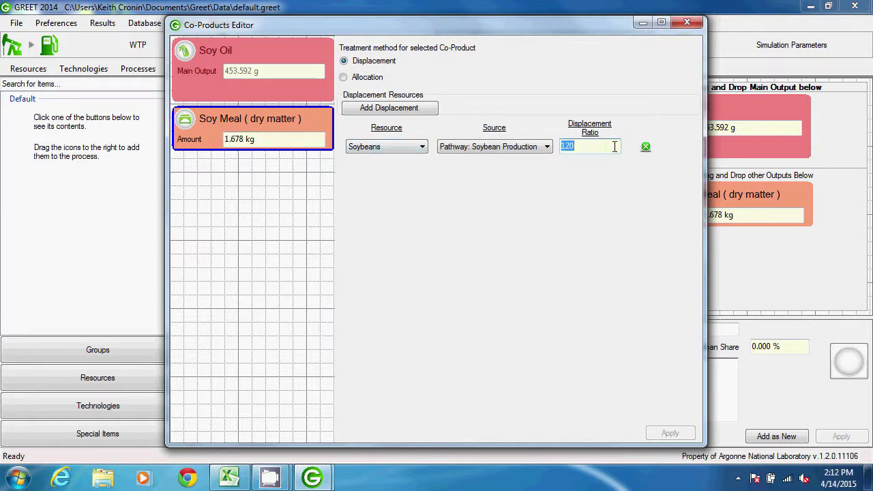
key("Return")
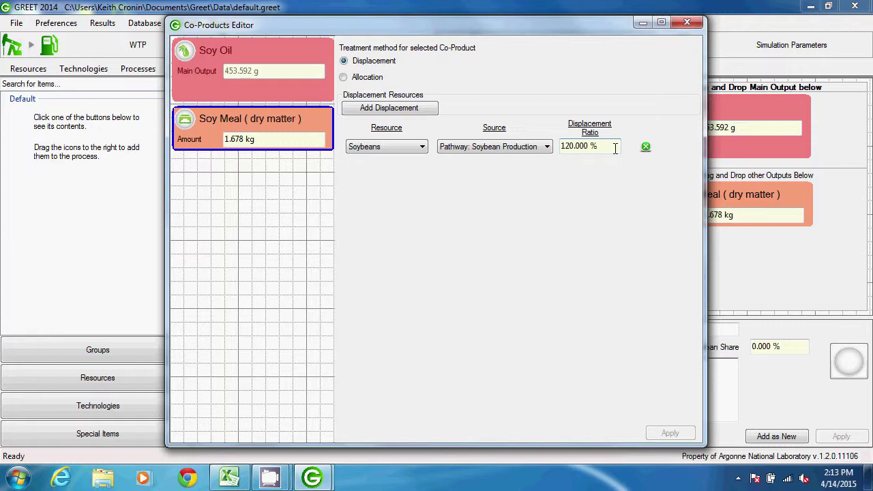
left_click(683, 24)
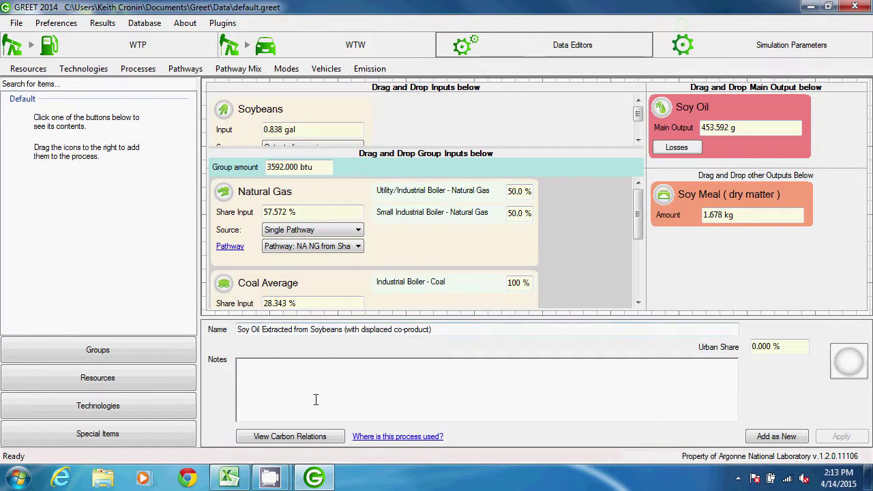
Switch to the Co-Products Table workbook in Excel and examine the No Co-Product, Allocation and Displacement columns in turn.
left_click(235, 479)
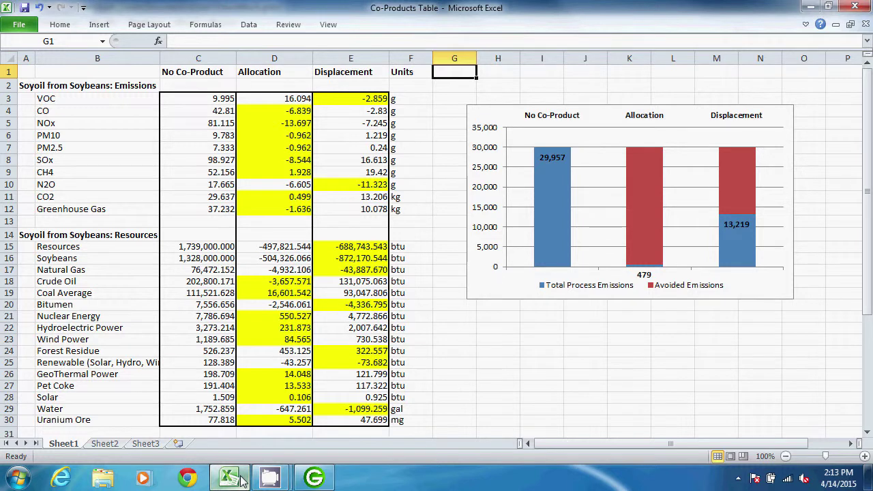
left_click(223, 58)
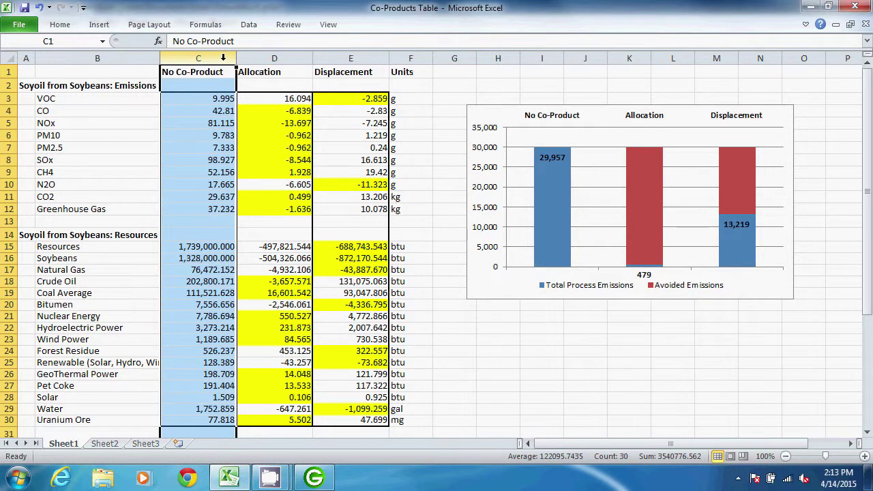
left_click(298, 58)
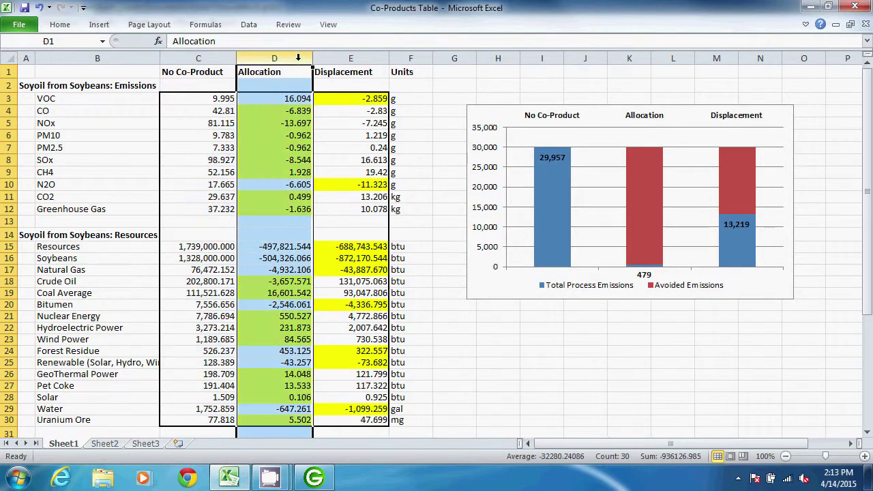
left_click(373, 58)
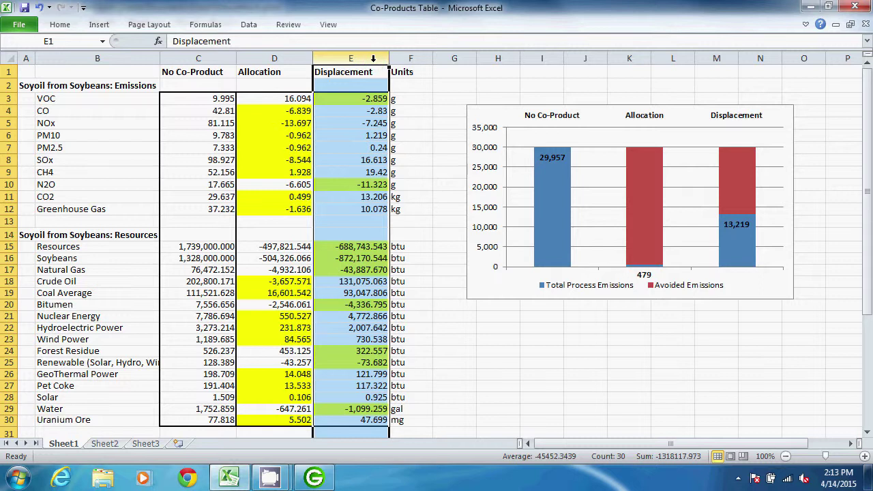
left_click(449, 75)
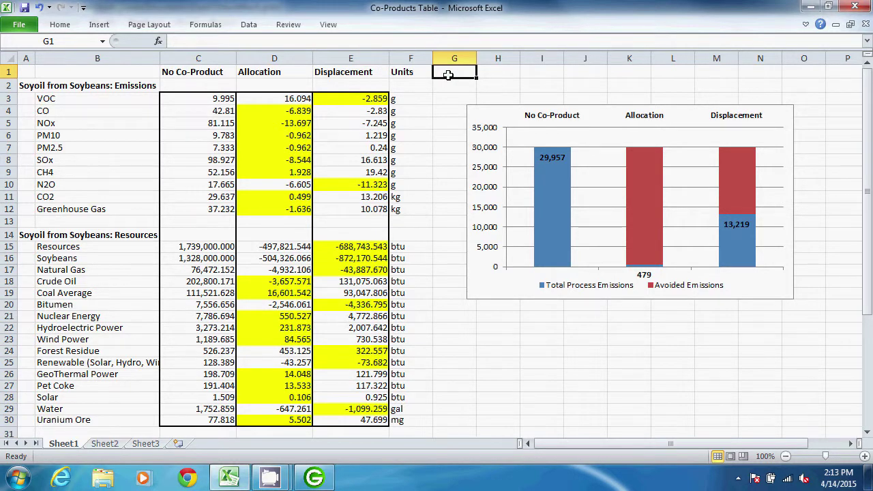